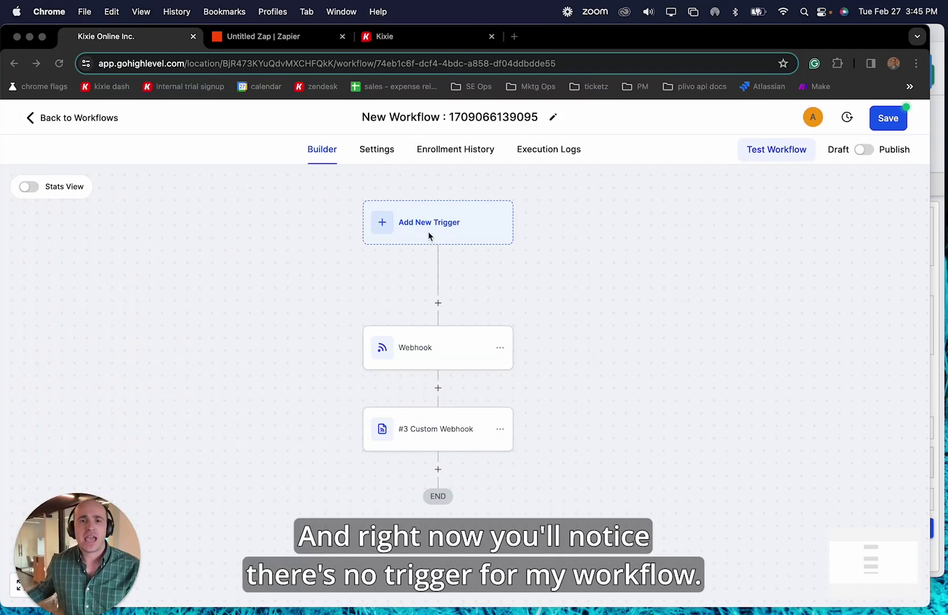
Step: Search the workflow trigger list for 'conta', then close it without choosing a trigger
left_click(405, 256)
left_click(456, 237)
left_click(728, 261)
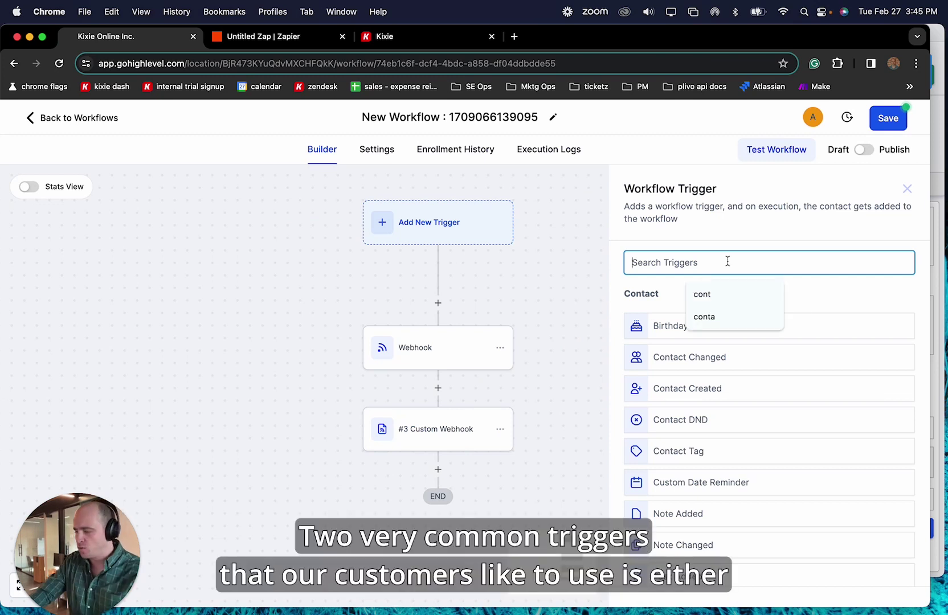
type("conta")
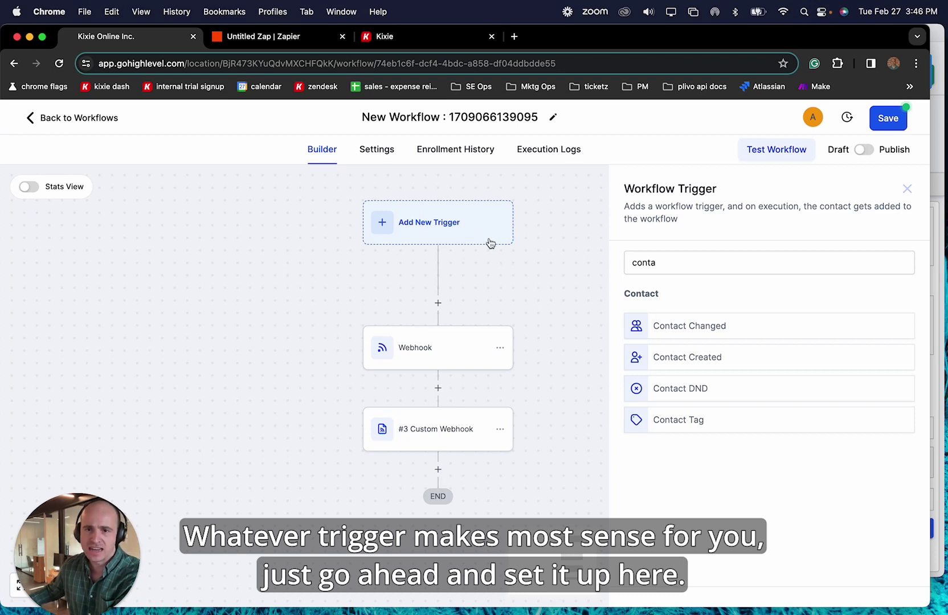
left_click(908, 188)
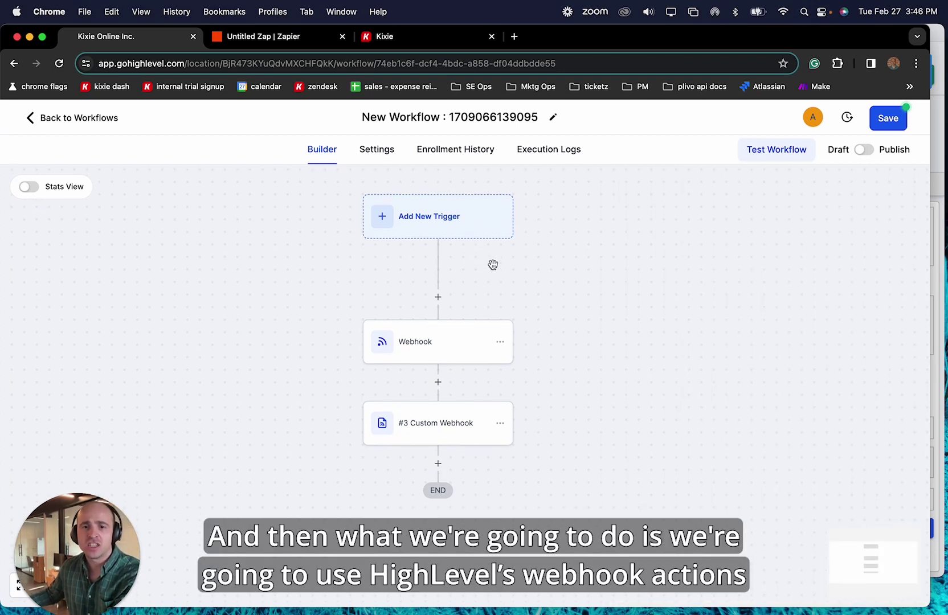
Step: Inspect the Webhook action's settings and the custom webhook action's settings
scroll(493, 265, "down", 1)
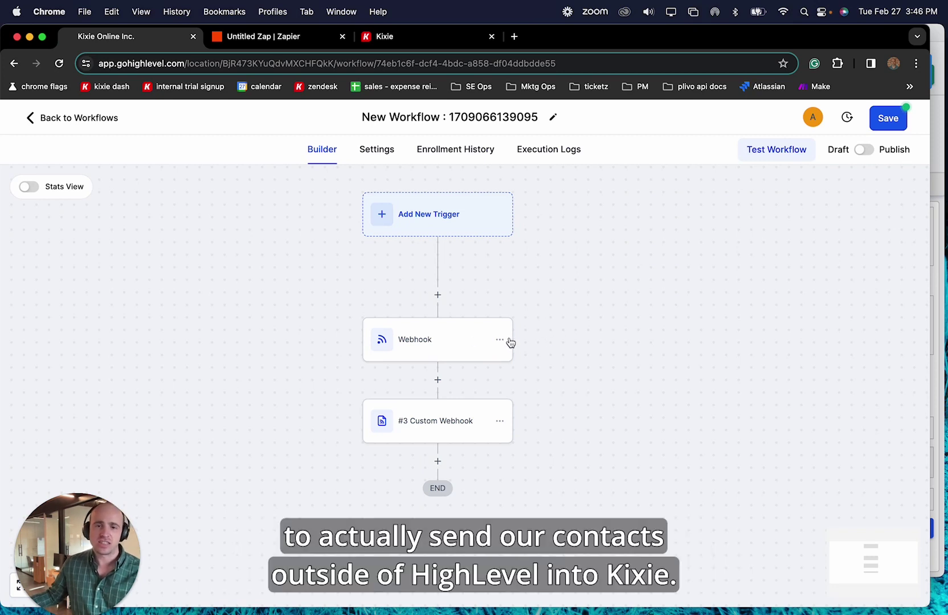
scroll(616, 328, "left", 1)
scroll(512, 319, "down", 1)
scroll(531, 301, "down", 2)
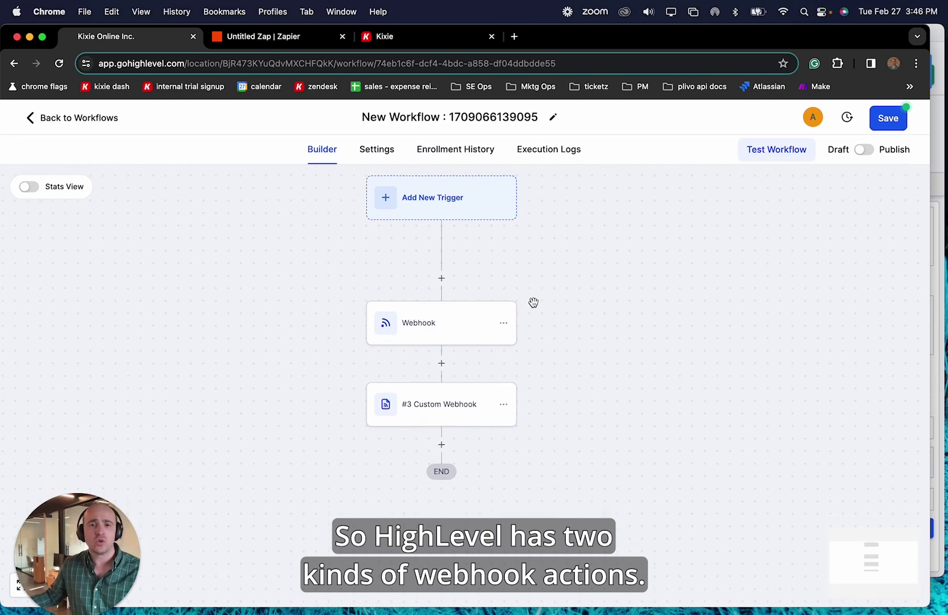
left_click(460, 326)
left_click(460, 409)
left_click(908, 190)
Step: Review the #3 Custom Webhook settings and raw body, cancel, then bring up the Untitled Zap
scroll(392, 314, "down", 1)
left_click(462, 403)
scroll(660, 389, "down", 5)
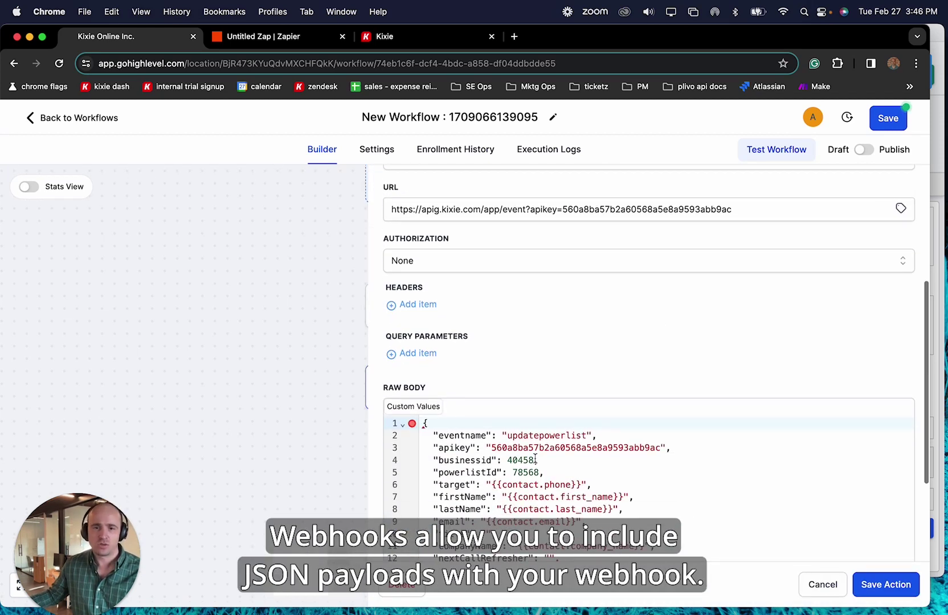
scroll(621, 474, "down", 2)
scroll(615, 419, "down", 3)
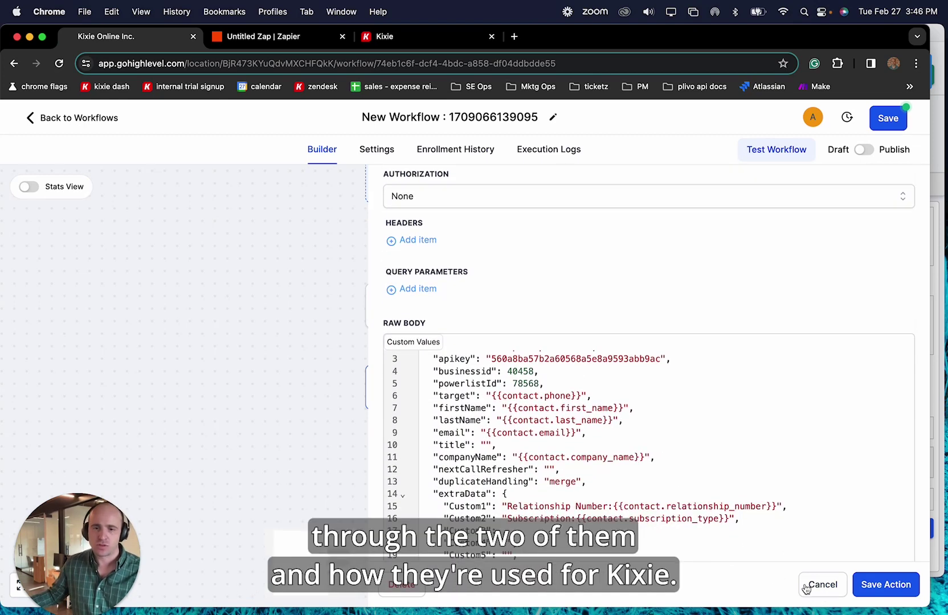
left_click(803, 579)
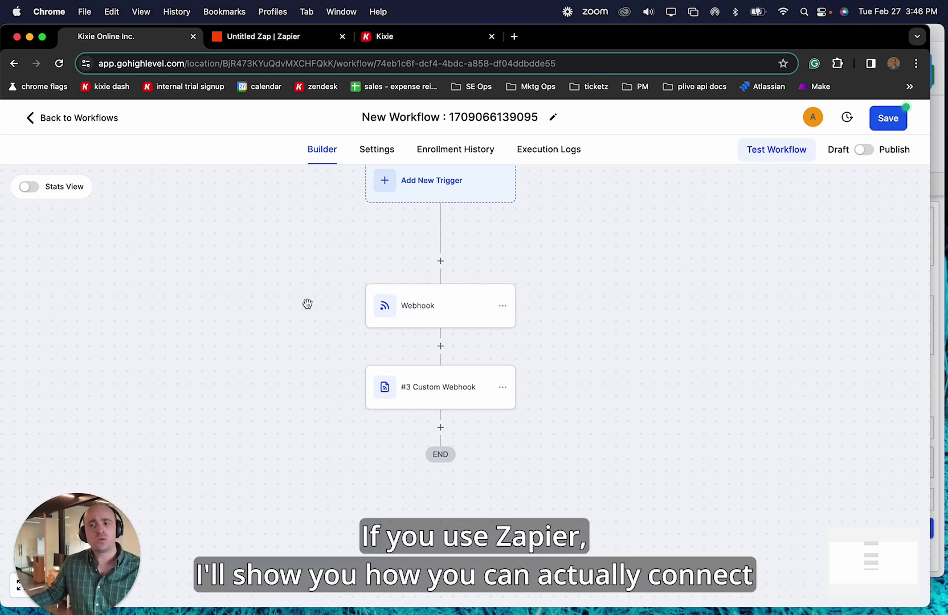
scroll(541, 325, "up", 1)
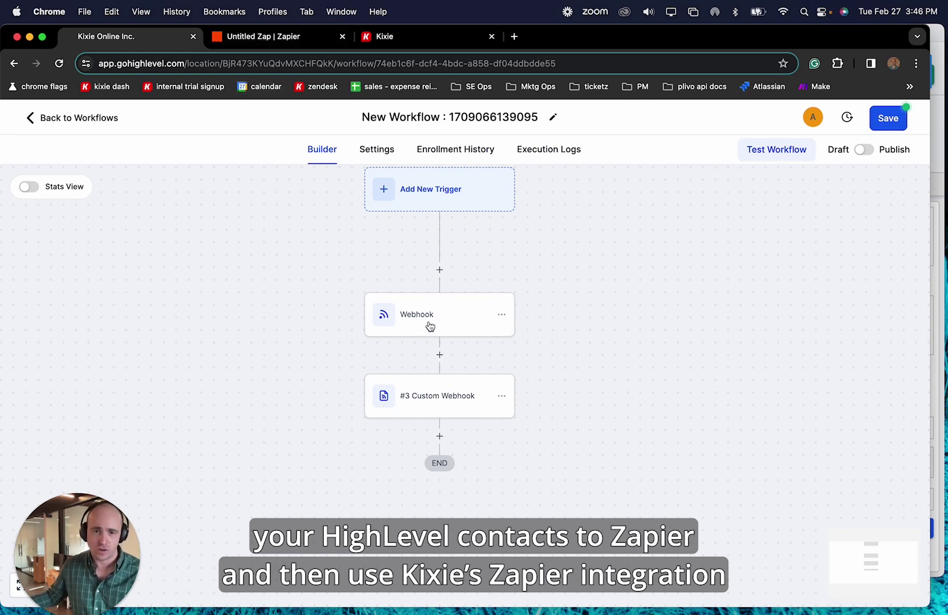
left_click(275, 40)
Step: Open the Catch Hook trigger, keep Catch Hook as its event, and copy the webhook URL from Test
left_click(917, 162)
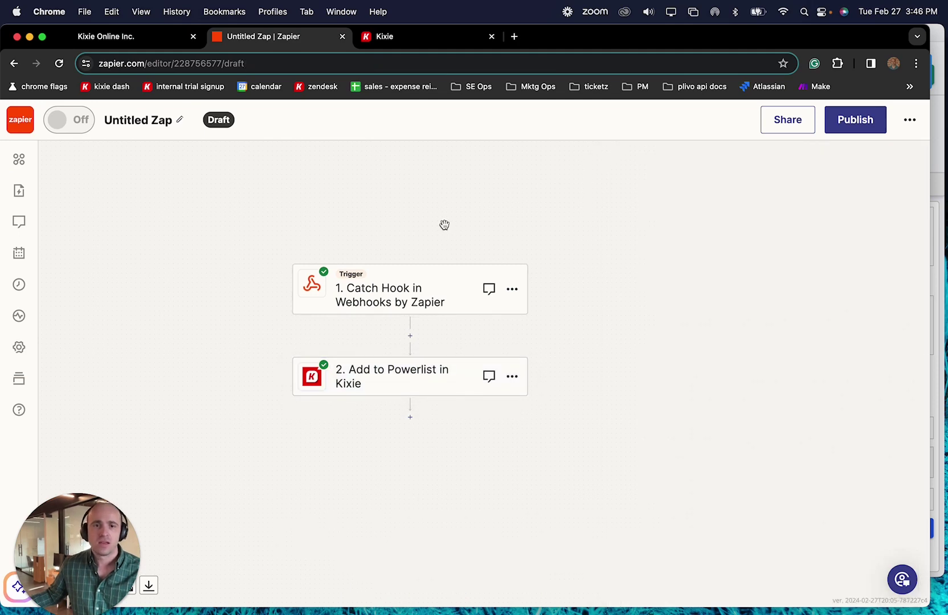
left_click(386, 300)
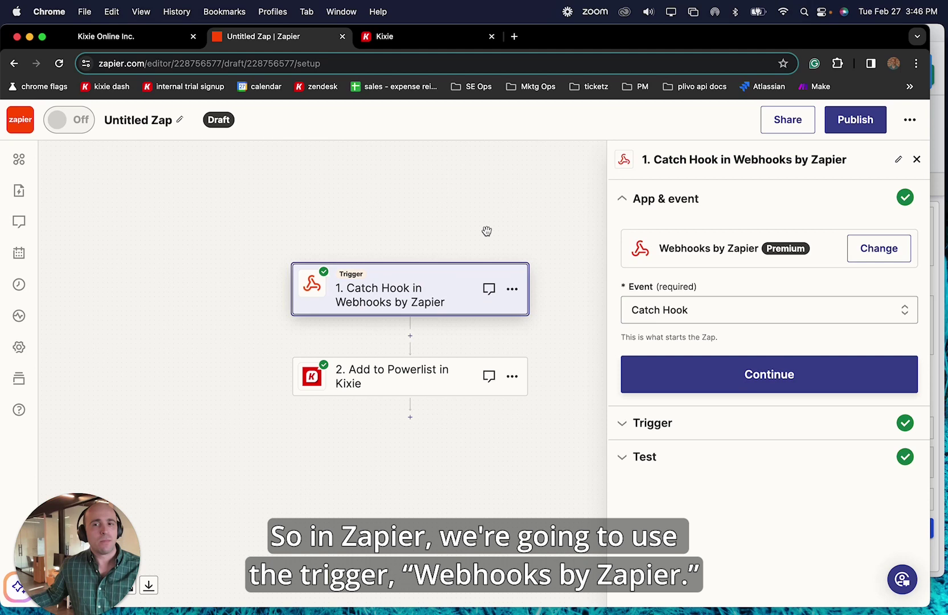
left_click(691, 311)
left_click(699, 352)
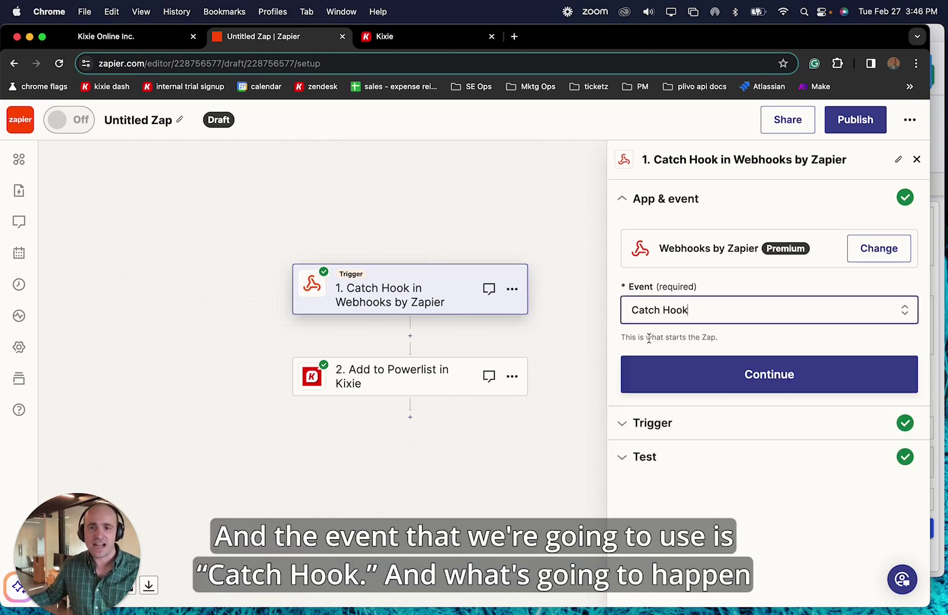
left_click(668, 462)
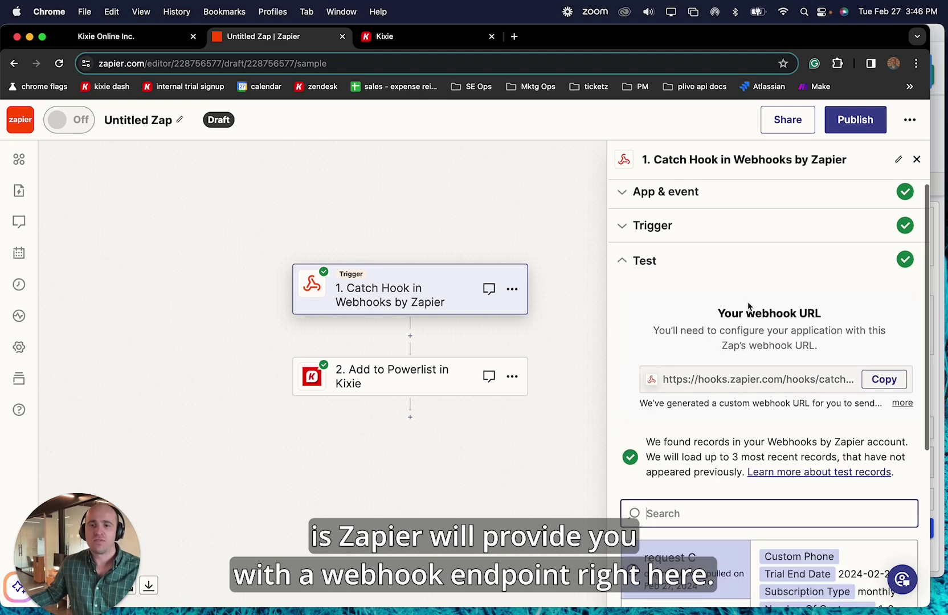
scroll(757, 340, "down", 2)
scroll(757, 340, "down", 3)
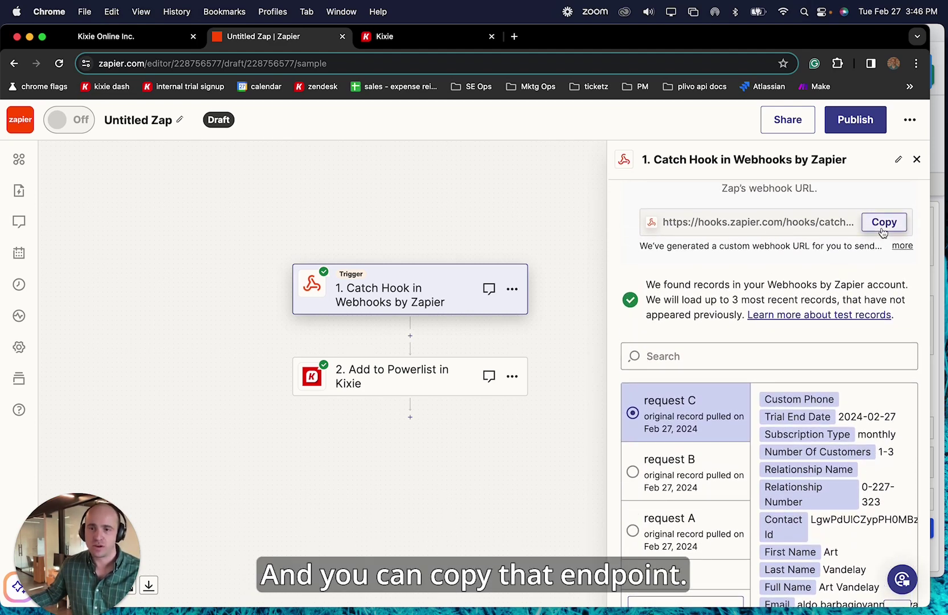
left_click(883, 219)
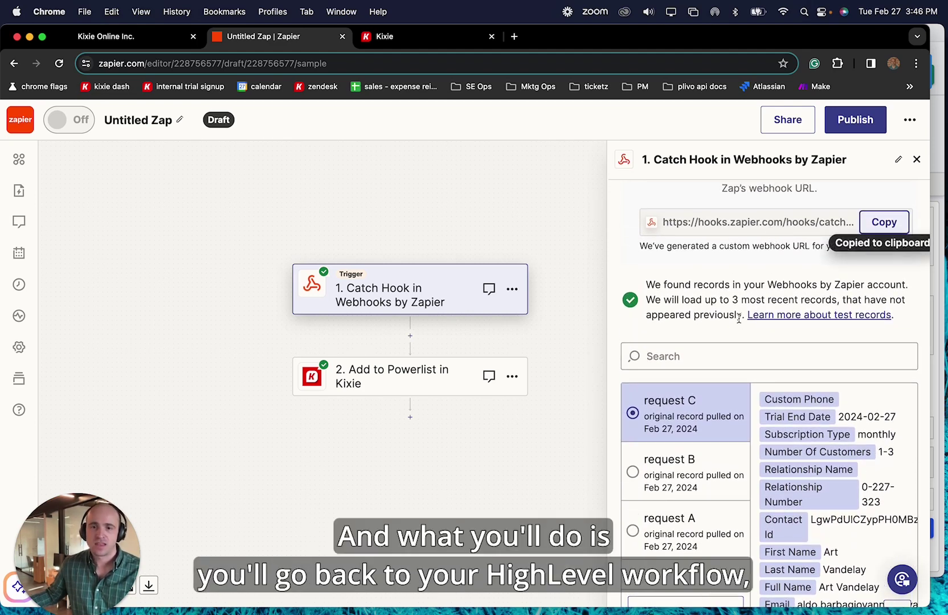
Step: Verify the HighLevel Webhook action's URL field holds the Zapier catch-hook endpoint
left_click(133, 44)
left_click(427, 318)
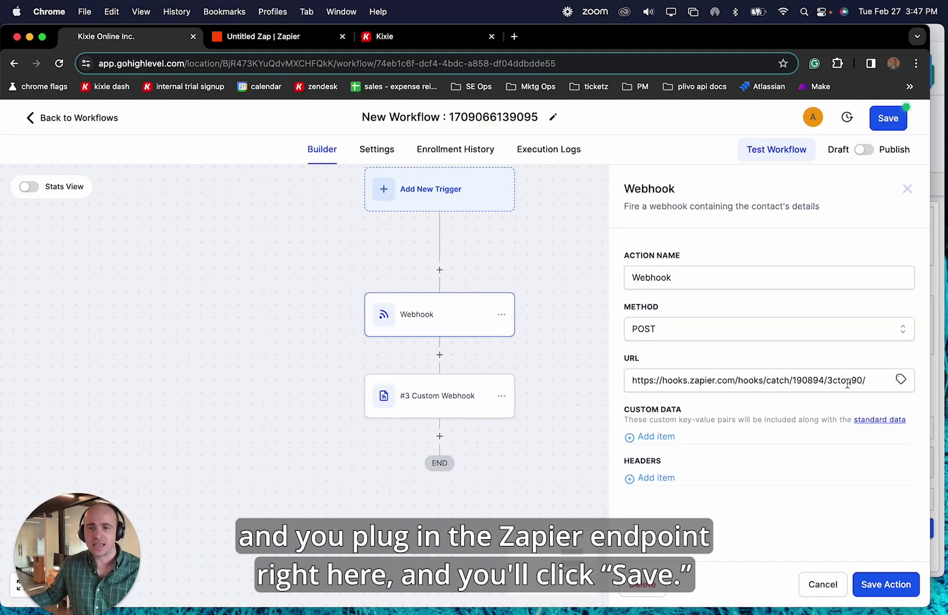
left_click(838, 593)
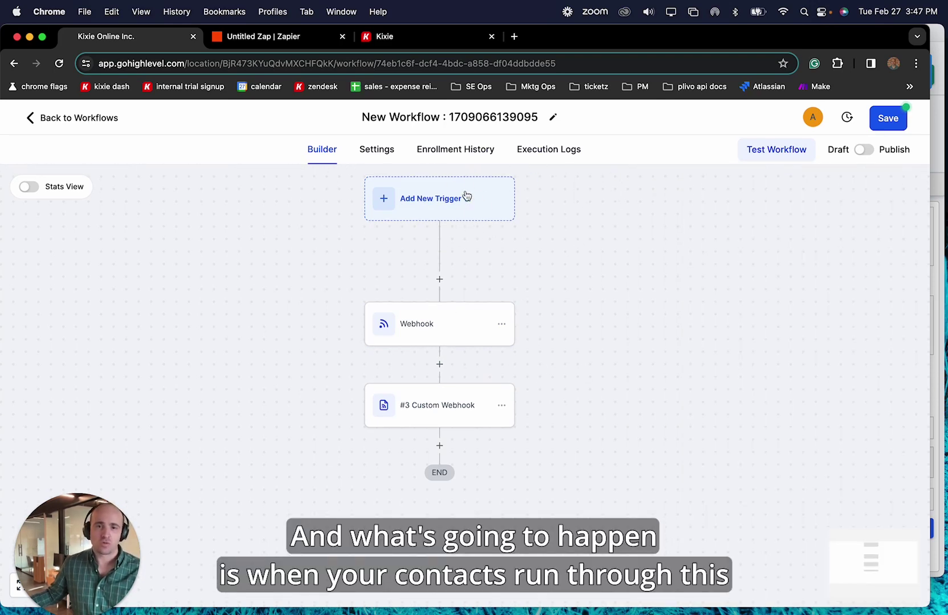
scroll(537, 299, "down", 1)
Step: Set the Kixie step's event to Add to Powerlist and review Powerlist 78568 with phone, name, email mappings
left_click(287, 41)
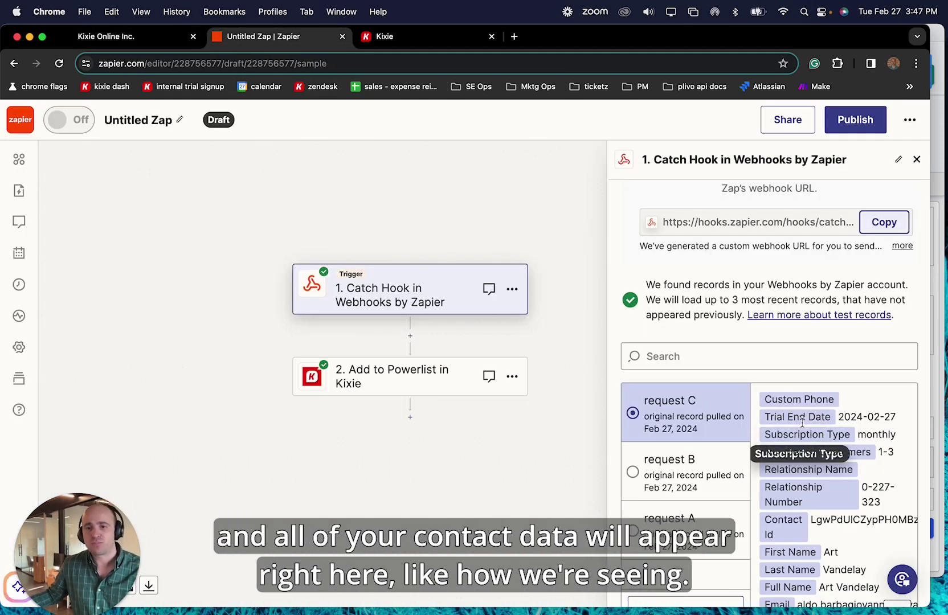
scroll(789, 325, "down", 2)
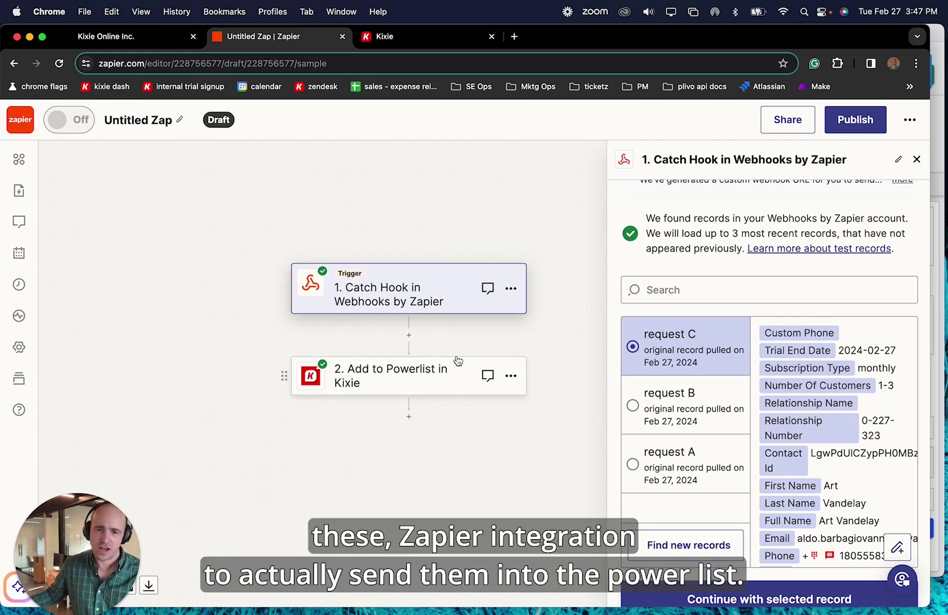
left_click(389, 380)
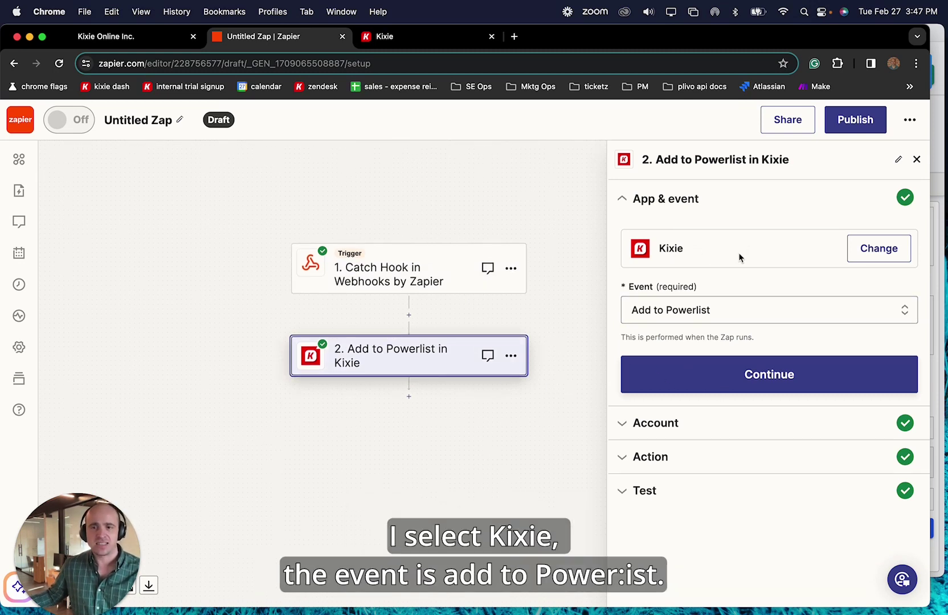
left_click(678, 318)
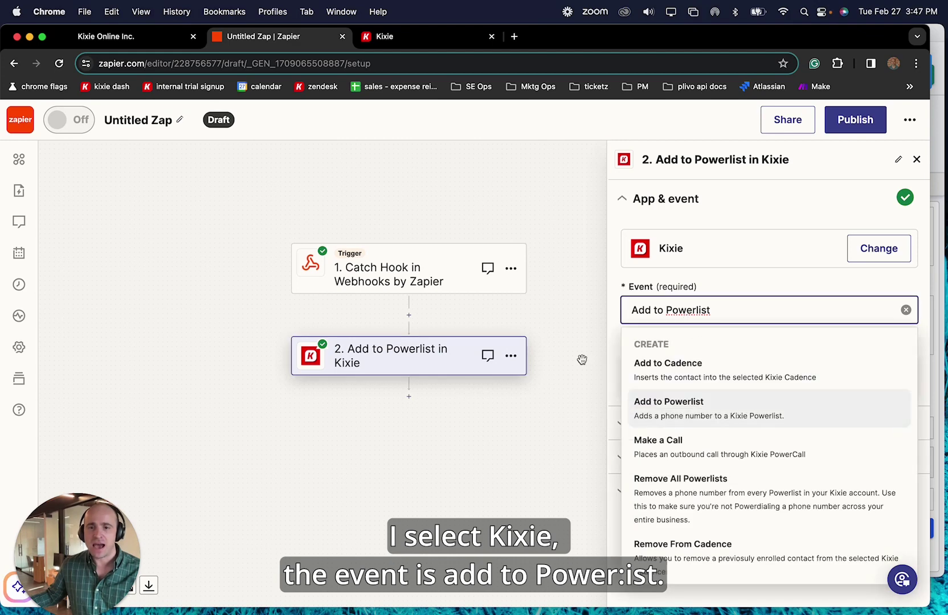
left_click(680, 414)
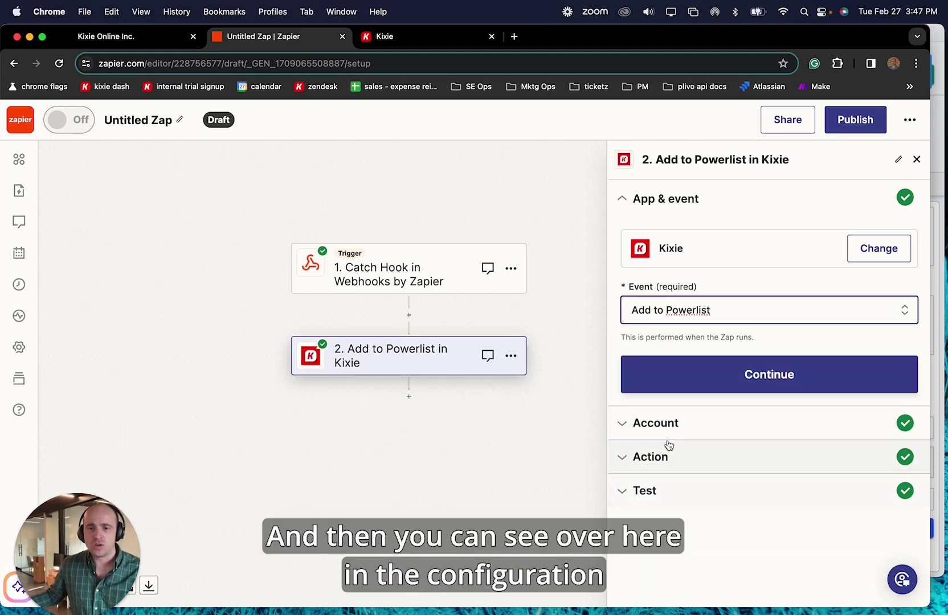
left_click(685, 462)
scroll(686, 324, "down", 3)
scroll(687, 322, "down", 1)
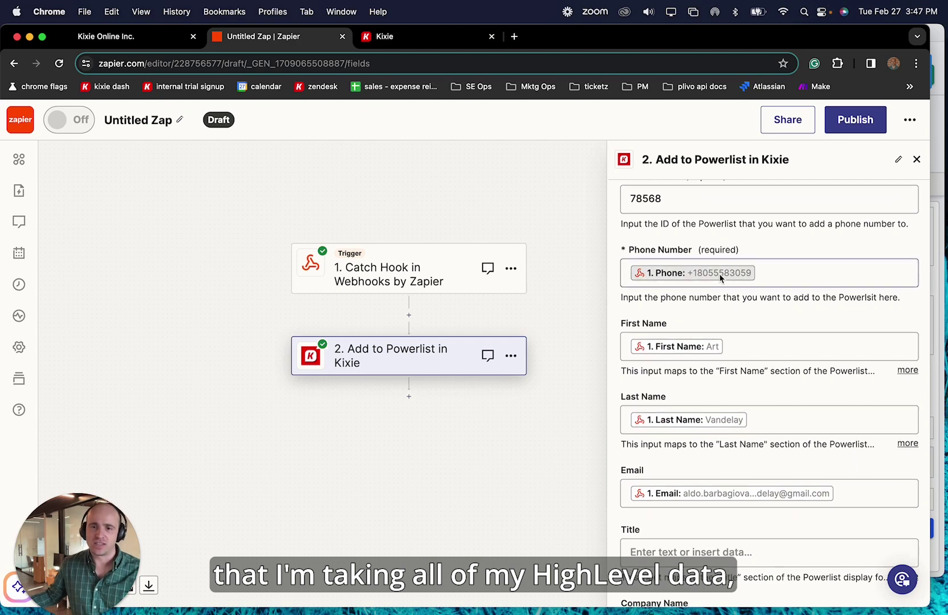
scroll(755, 267, "down", 1)
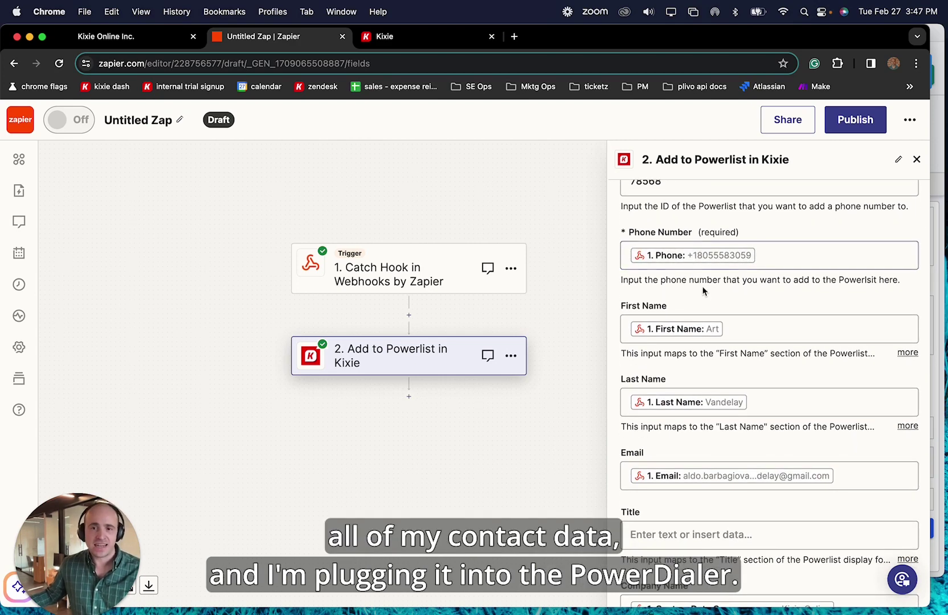
scroll(715, 301, "down", 1)
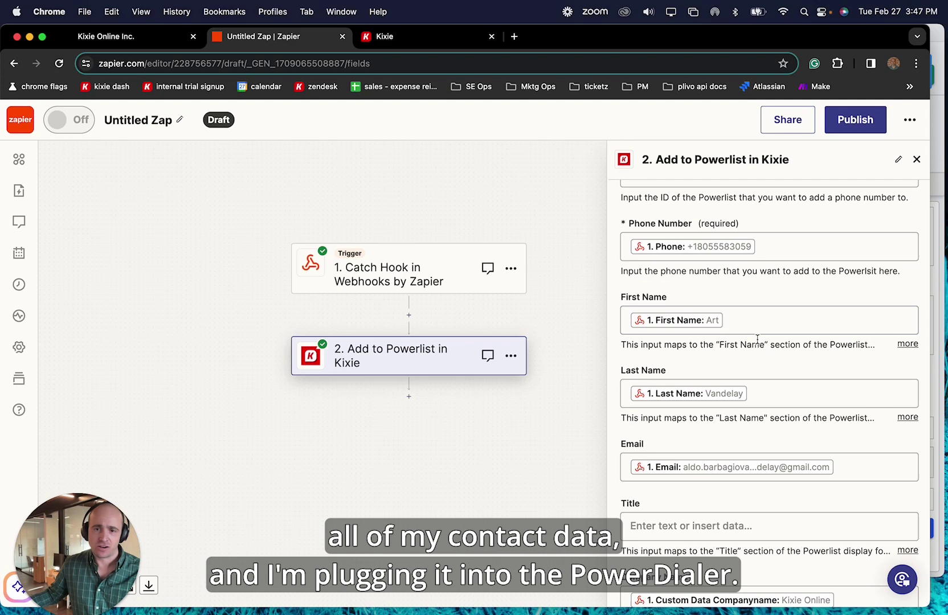
scroll(752, 342, "down", 1)
scroll(755, 364, "up", 2)
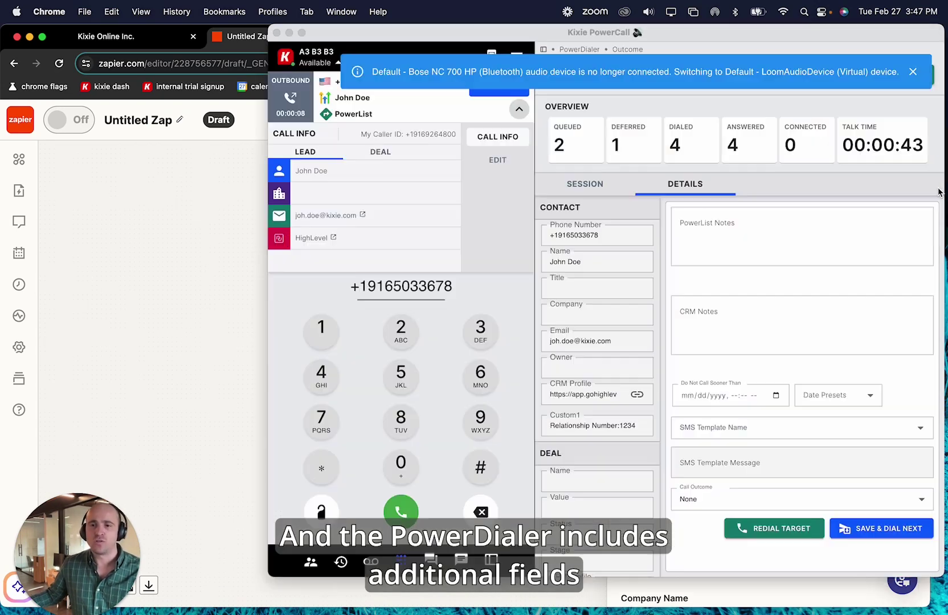
left_click(938, 212)
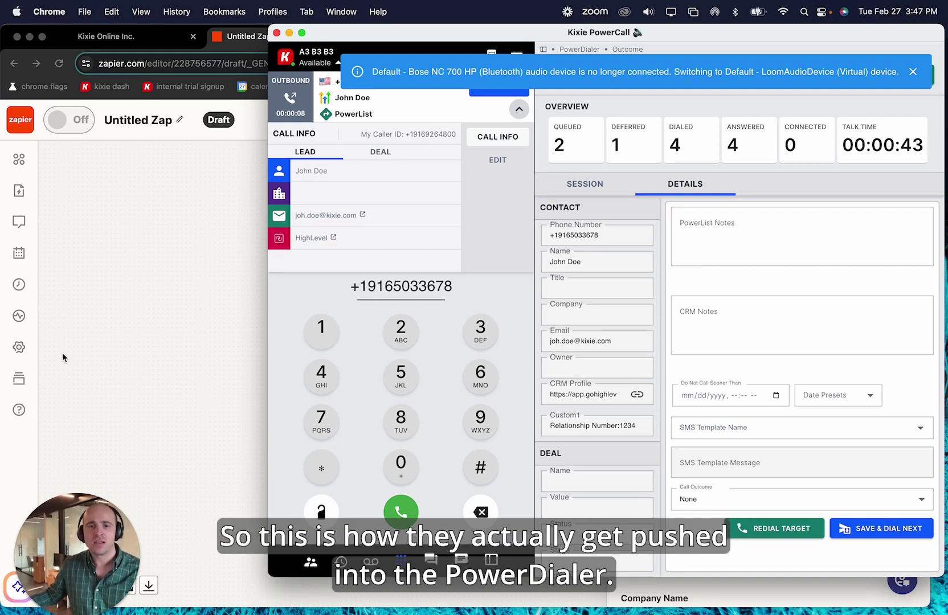
left_click(131, 351)
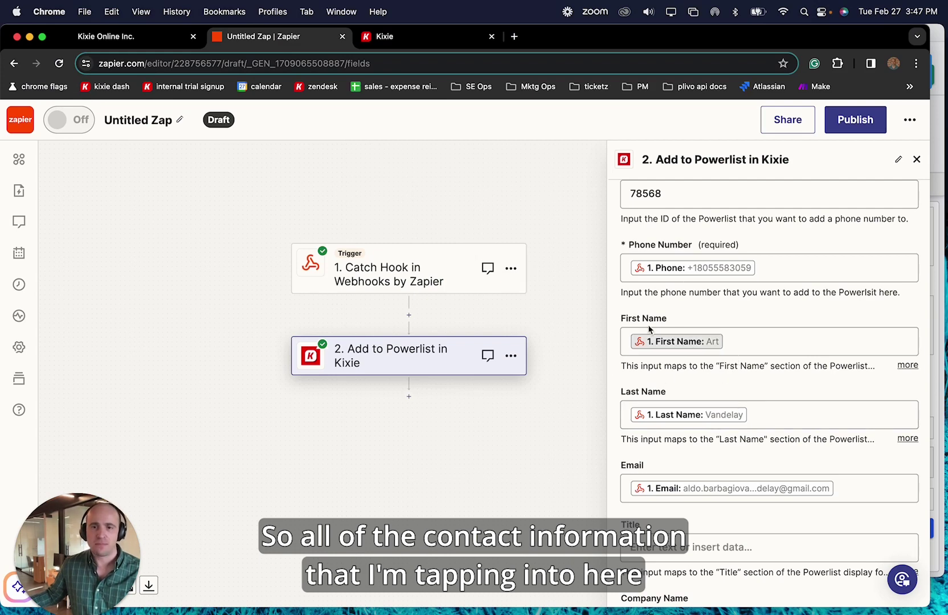
Step: Bring up the Kixie PowerCall dialer and open the lead's HighLevel contact record
left_click(934, 211)
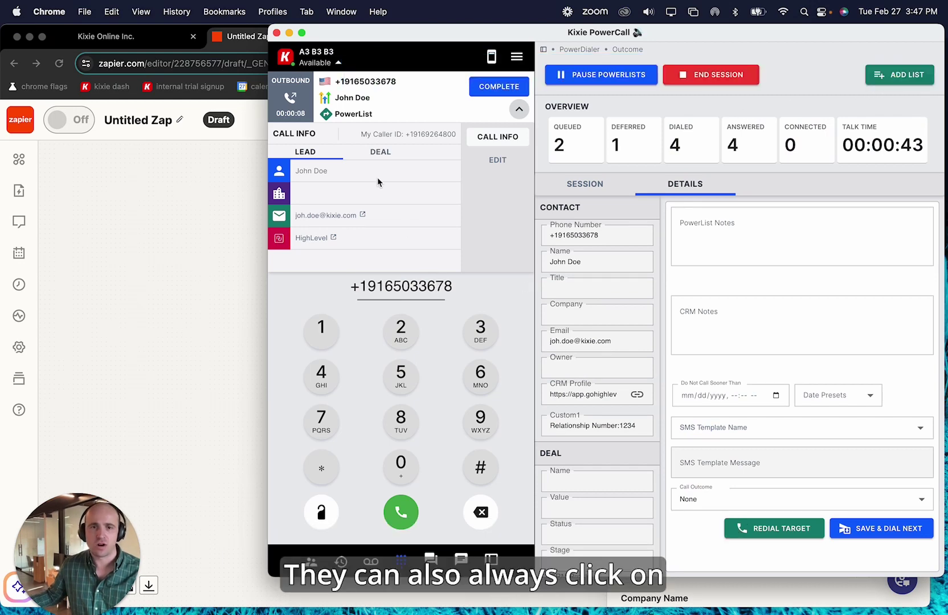
left_click(326, 99)
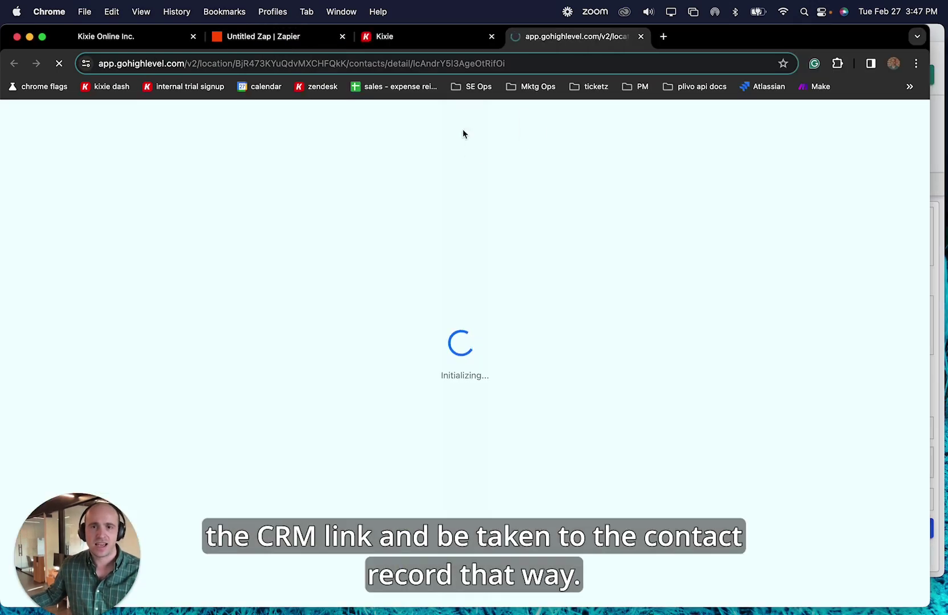
left_click(937, 124)
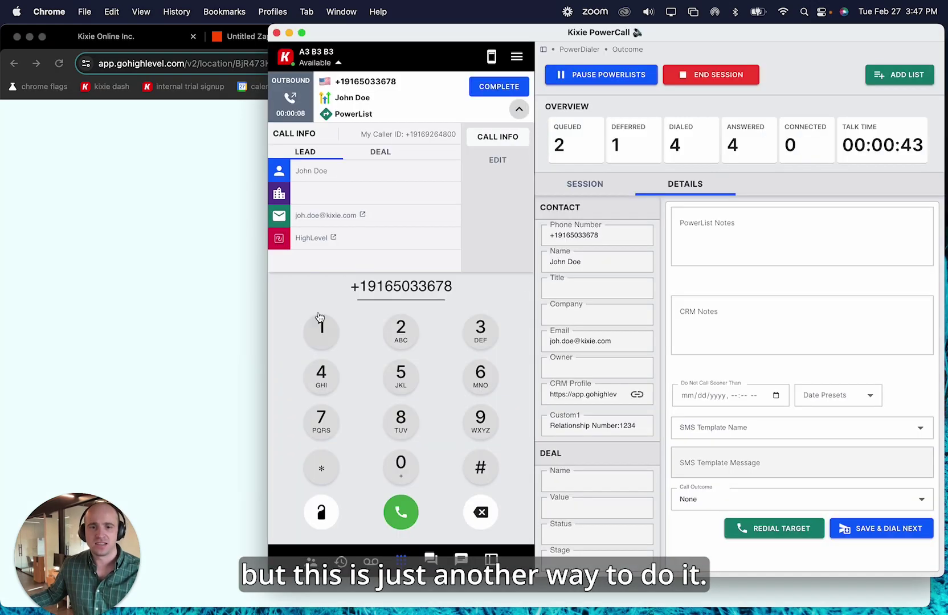
left_click(128, 37)
Step: Scroll through the Kixie step's mapped contact fields in Zapier, close it, and return to HighLevel
left_click(273, 37)
scroll(689, 444, "down", 5)
scroll(698, 446, "down", 5)
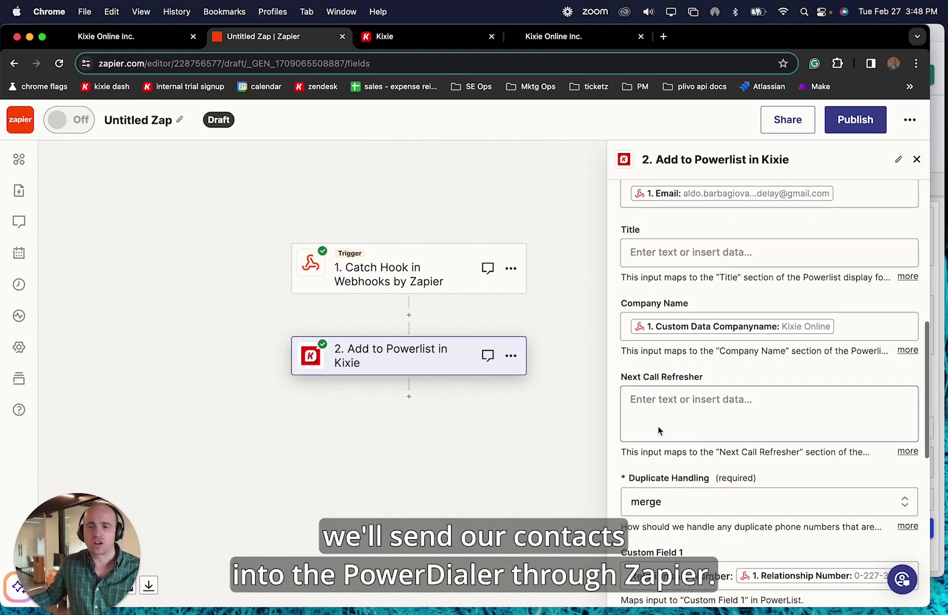
scroll(725, 471, "down", 3)
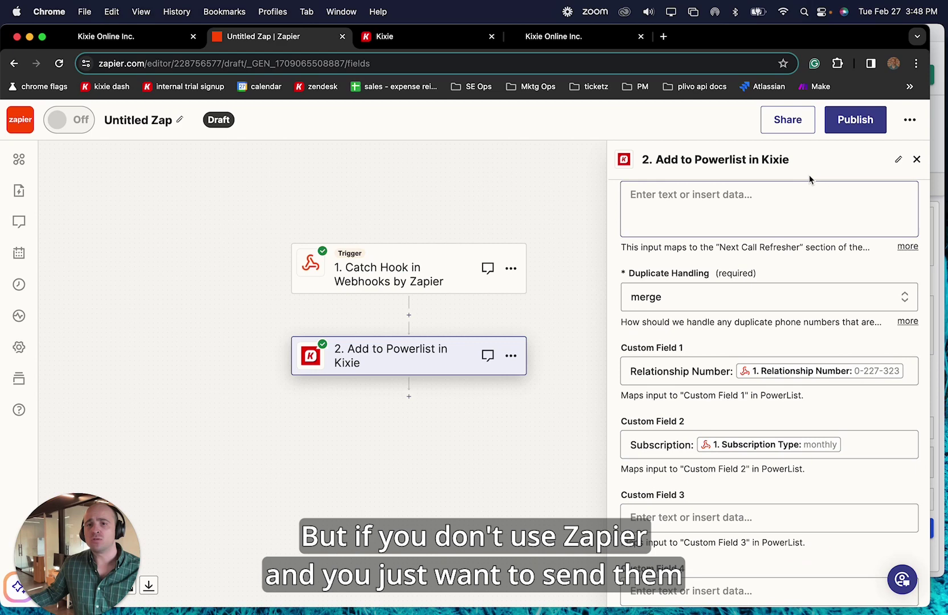
left_click(917, 160)
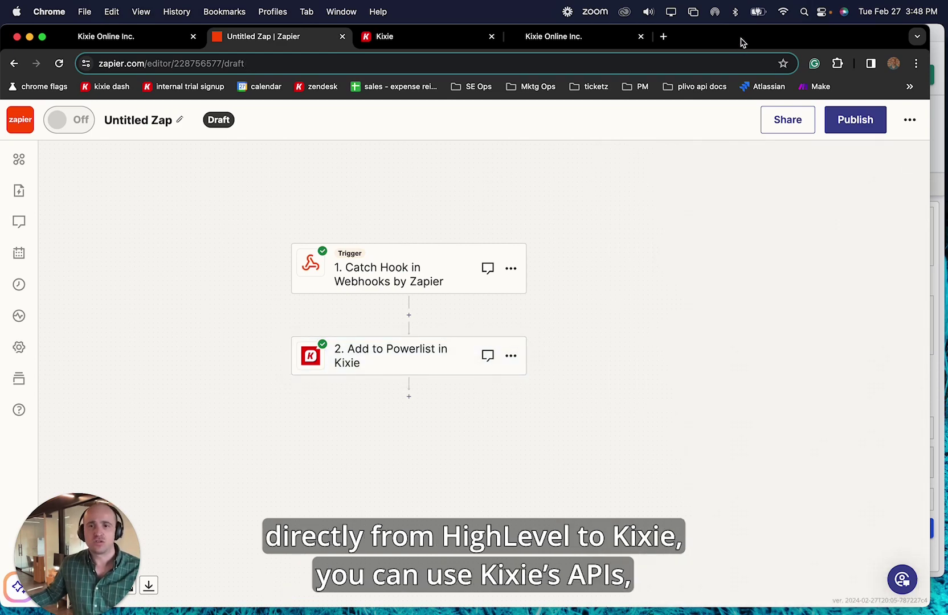
left_click(150, 40)
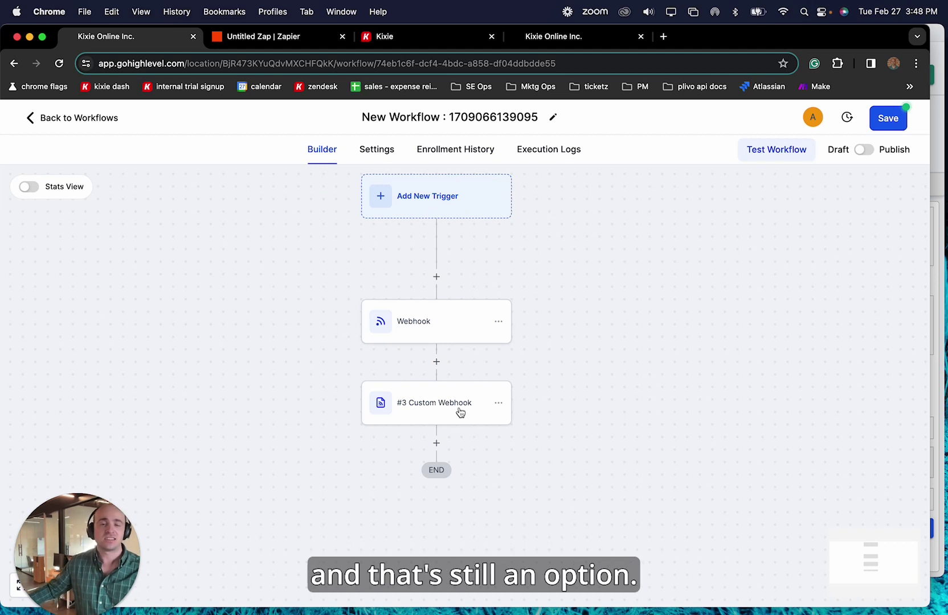
Step: Scroll to the #3 Custom Webhook card and open its CUSTOM event POST to Kixie's API
scroll(437, 391, "down", 2)
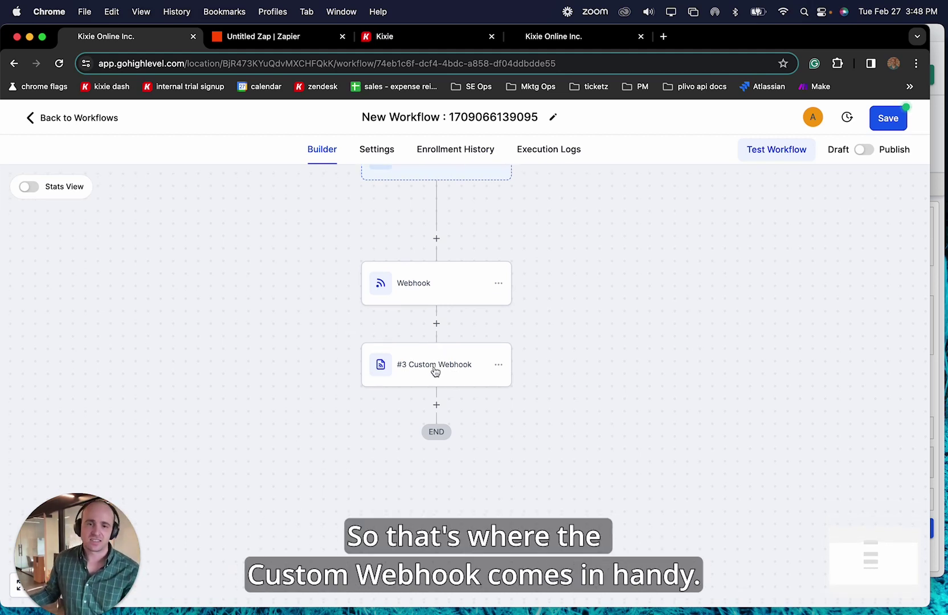
scroll(480, 370, "down", 2)
left_click(447, 325)
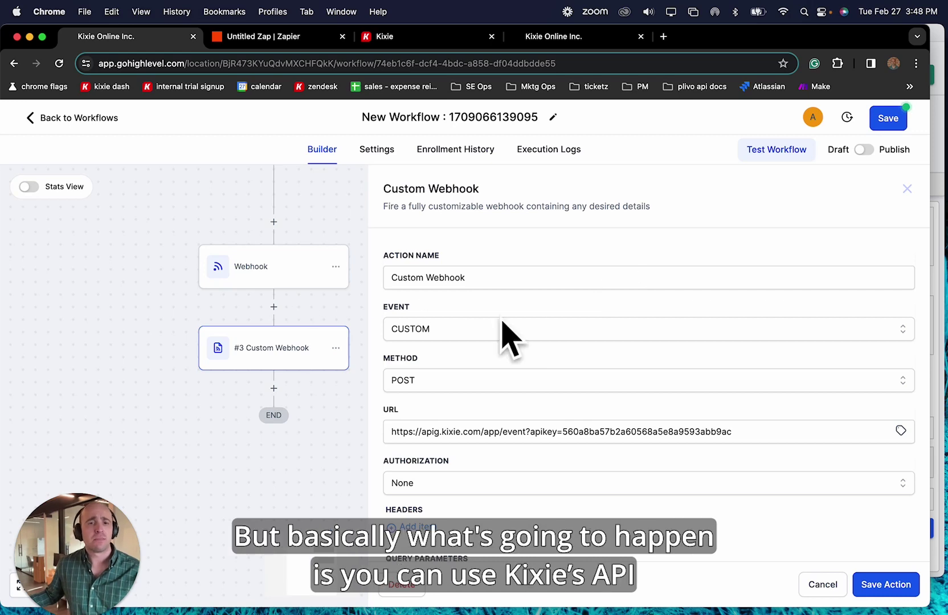
Step: Inspect the Custom Webhook's Kixie event API endpoint URL
scroll(588, 319, "down", 3)
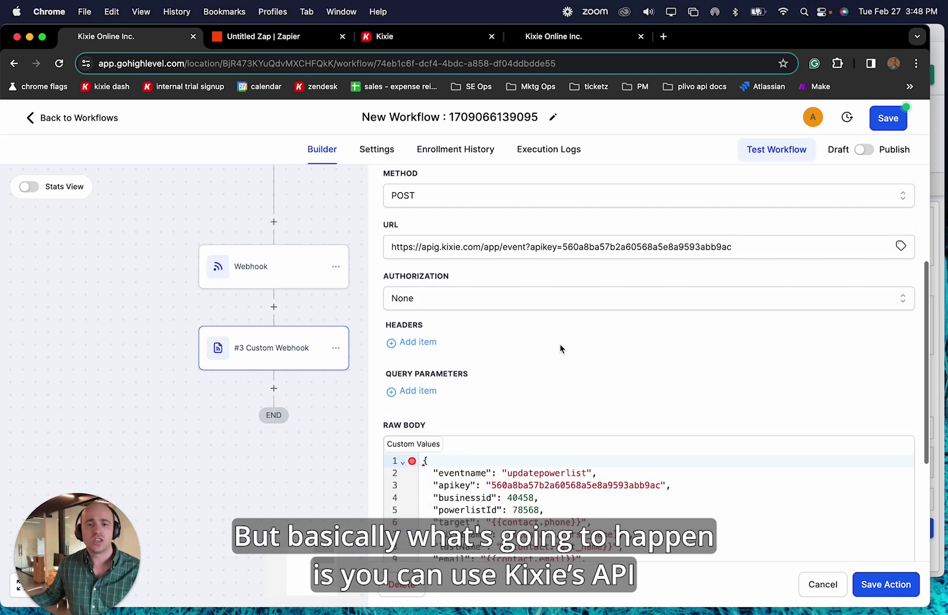
scroll(556, 365, "up", 1)
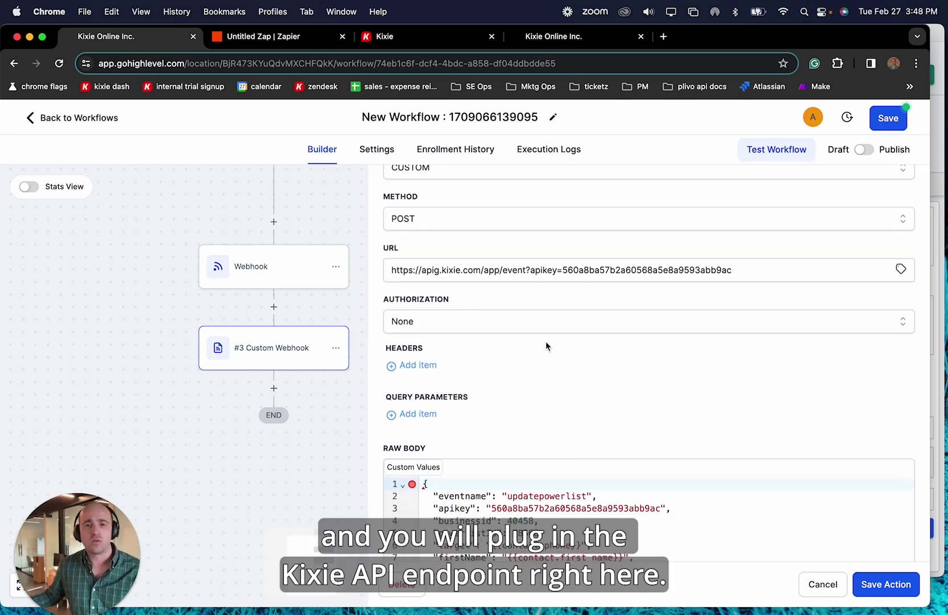
left_click(745, 272)
scroll(672, 338, "down", 3)
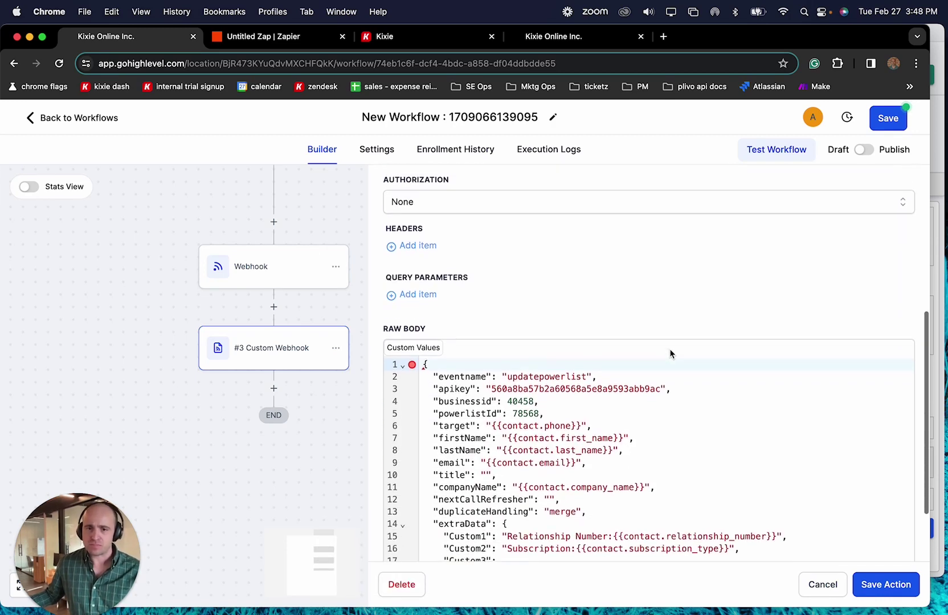
scroll(624, 313, "down", 2)
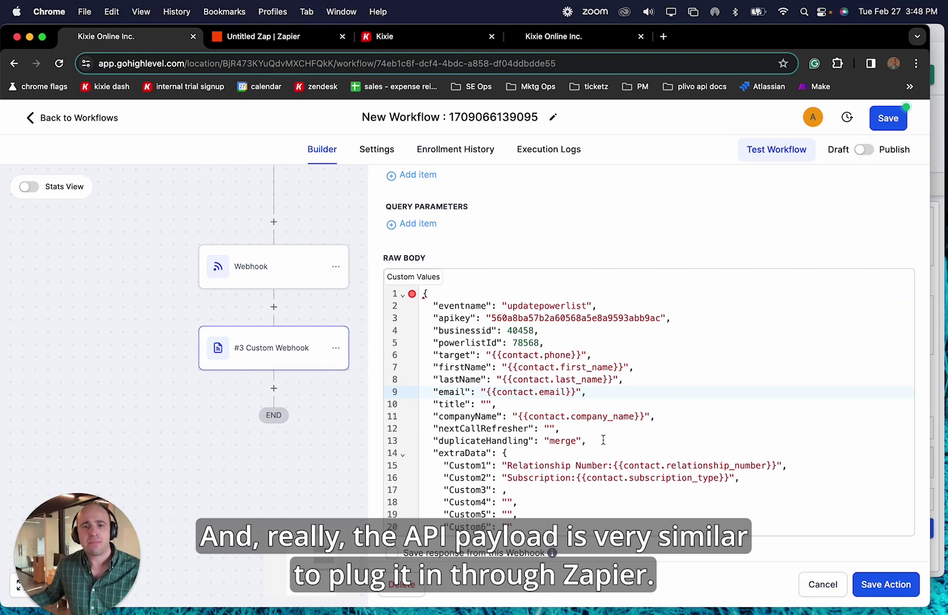
Step: Highlight the raw JSON body's payload lines, including firstName, then bring up the Zapier editor
left_click_drag(602, 440, 463, 318)
left_click(547, 337)
scroll(455, 388, "down", 1)
left_click_drag(486, 362, 467, 363)
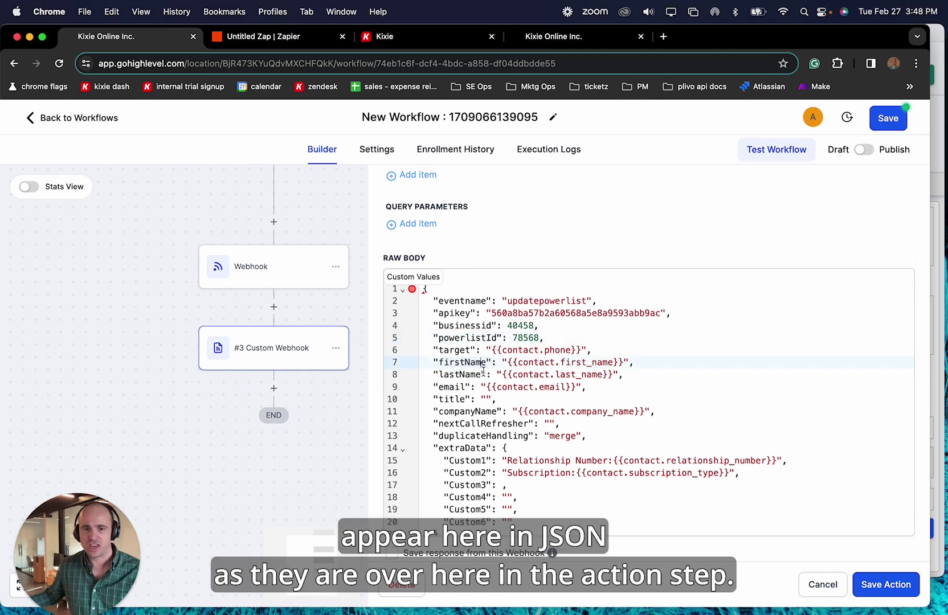
left_click(473, 374)
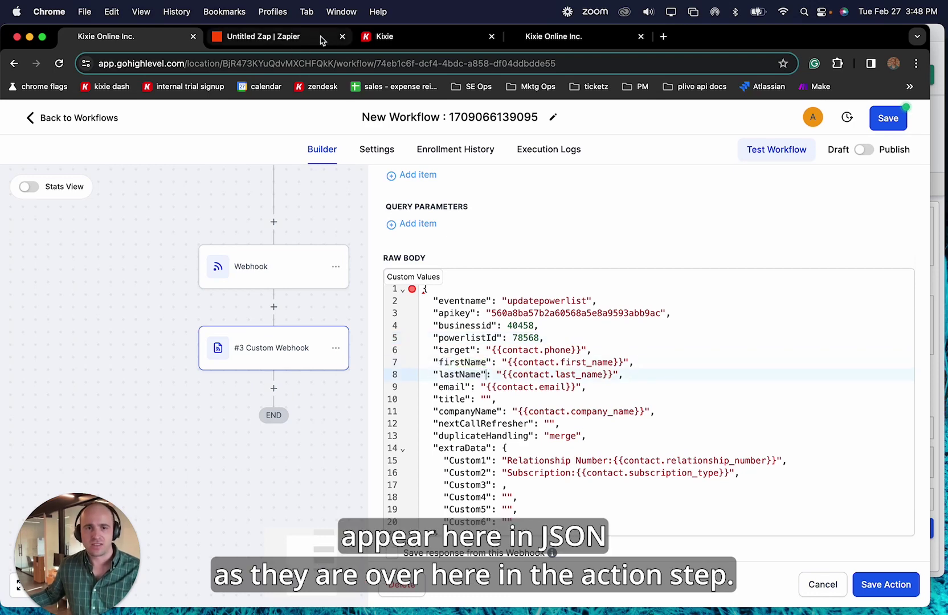
left_click(292, 41)
Step: Show the Kixie step's field mappings and Kixie's Integrations settings, then return to the HighLevel body
left_click(402, 363)
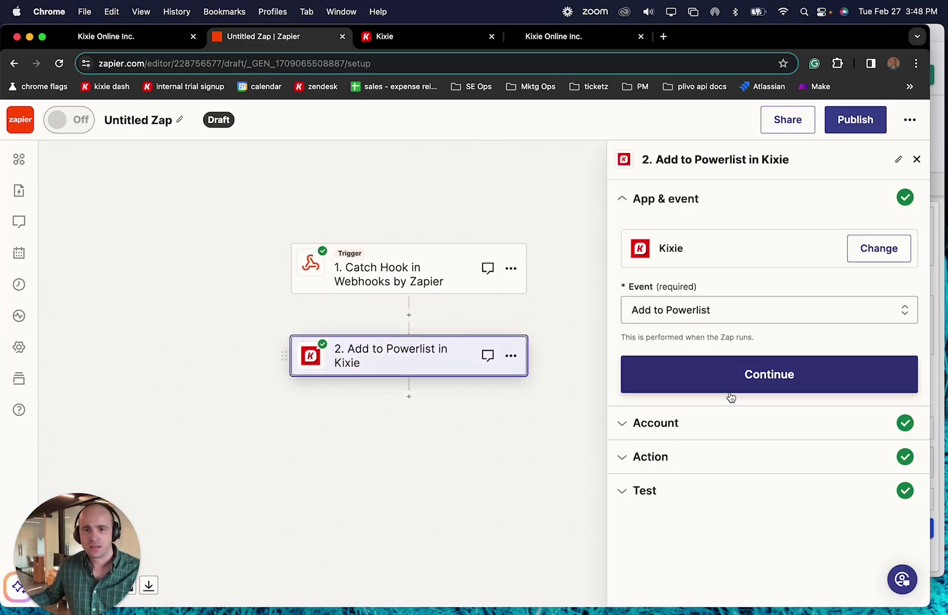
left_click(691, 467)
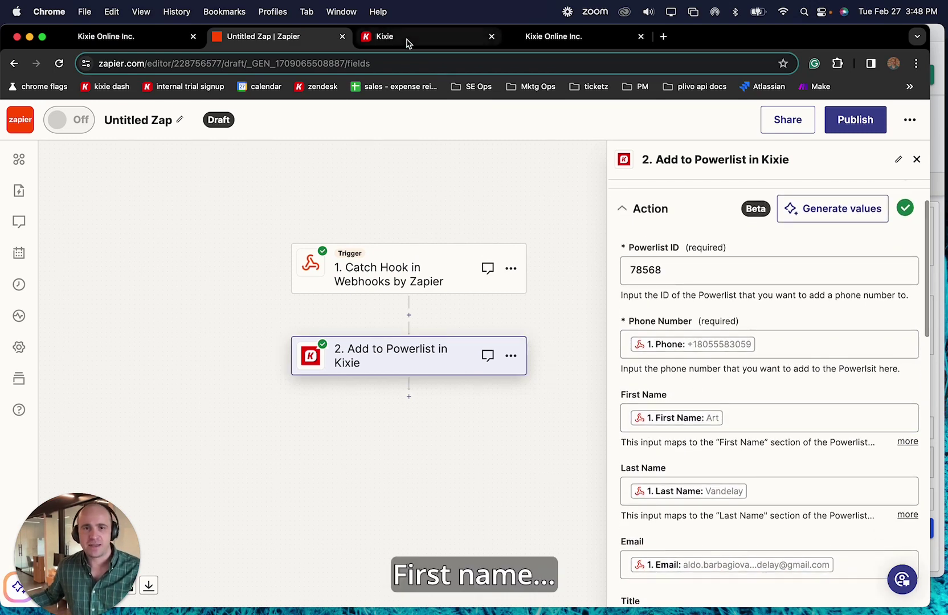
left_click(405, 38)
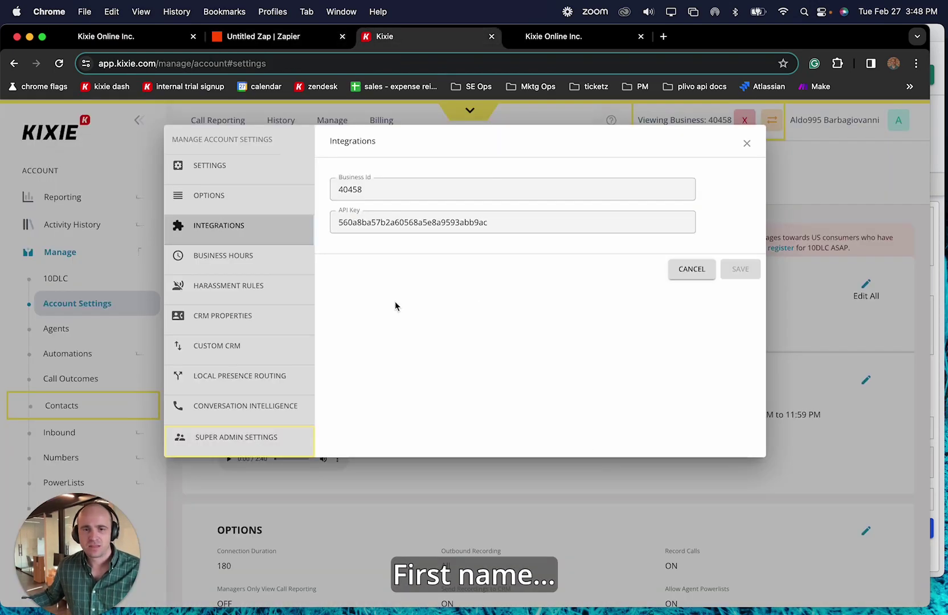
left_click(144, 36)
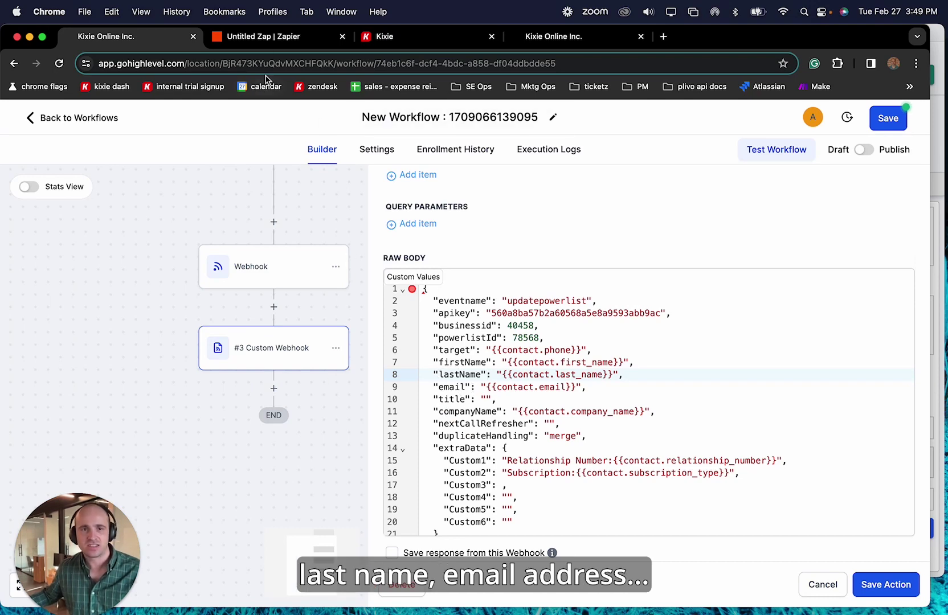
left_click(275, 40)
scroll(726, 435, "down", 2)
scroll(726, 435, "down", 2)
left_click(135, 40)
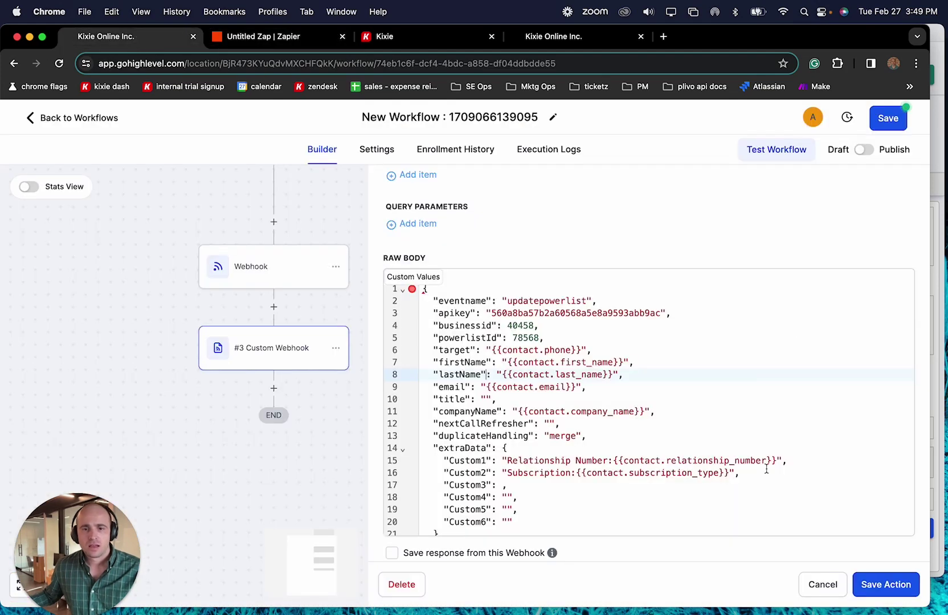
scroll(513, 433, "down", 1)
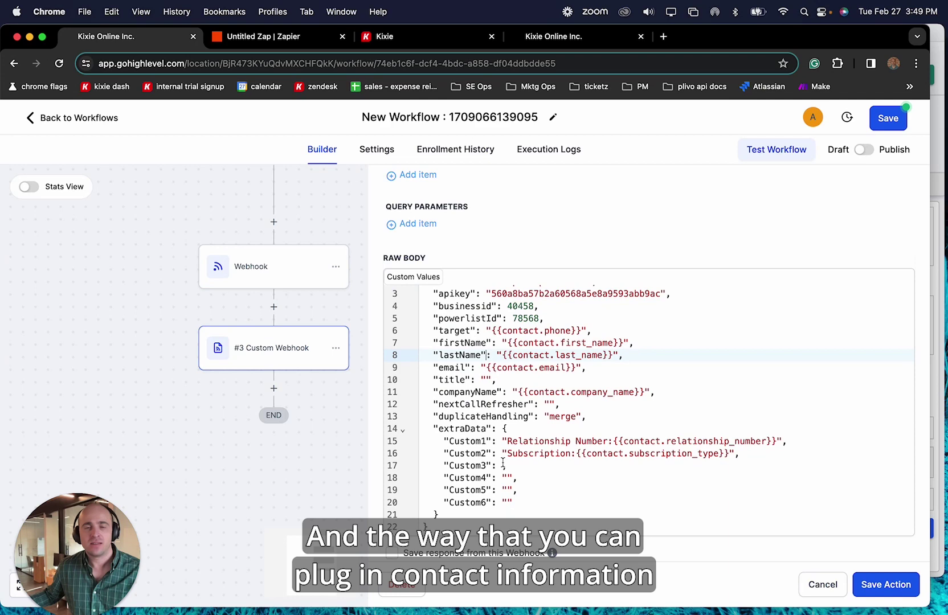
scroll(503, 462, "up", 1)
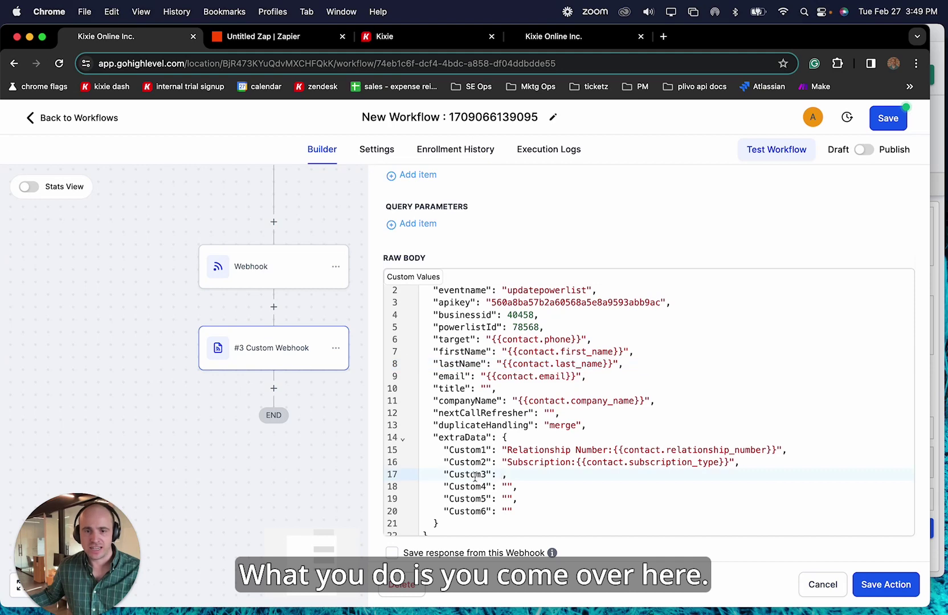
scroll(482, 477, "down", 1)
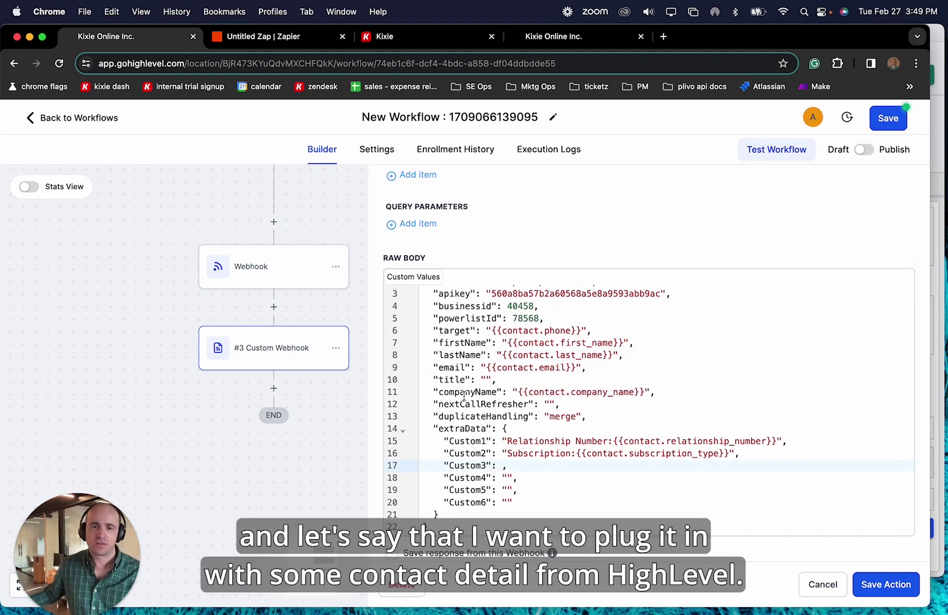
Step: Insert the contact's Full Address custom value as Custom3 in the JSON body and save the action
left_click(412, 279)
left_click(426, 320)
scroll(525, 359, "down", 3)
scroll(525, 357, "down", 1)
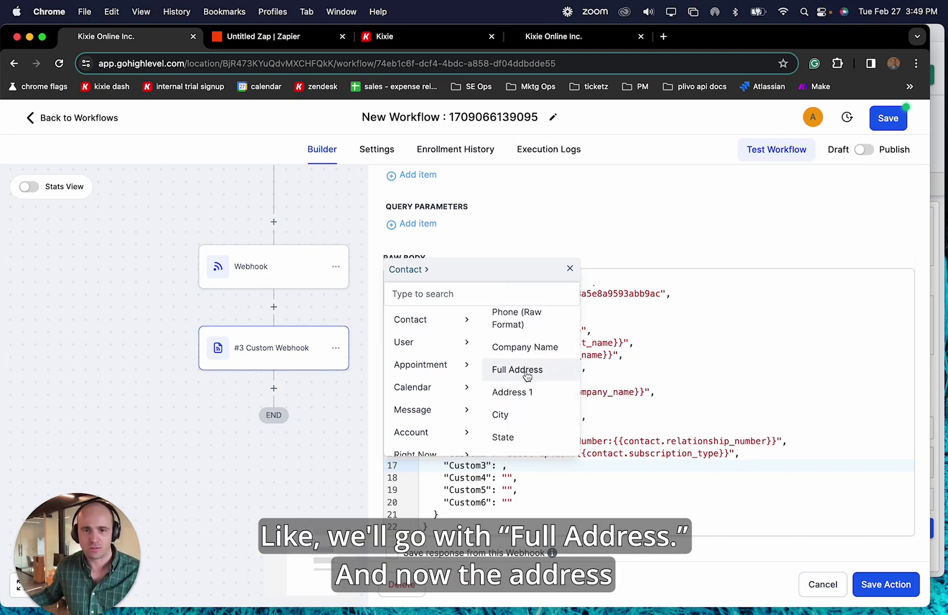
left_click(530, 371)
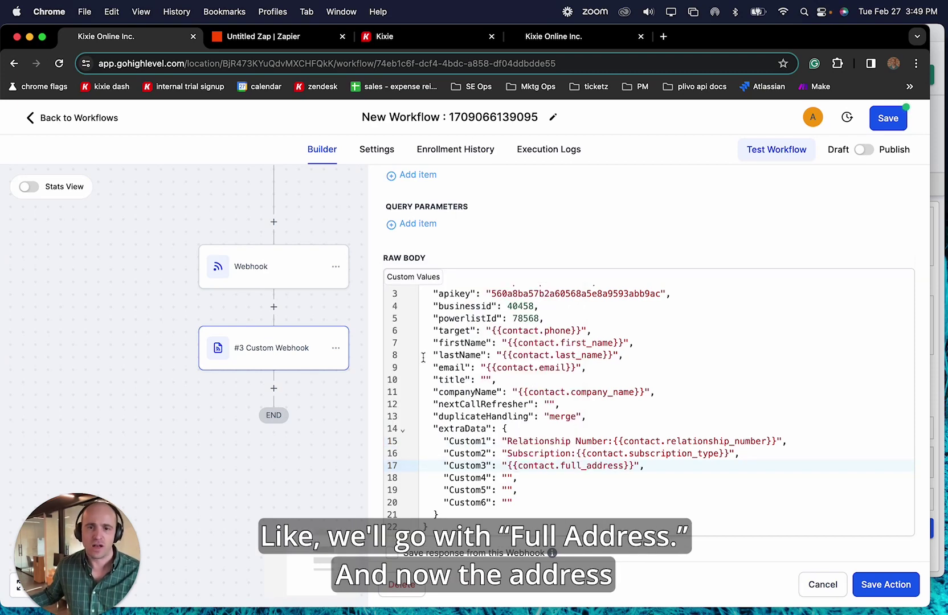
left_click_drag(639, 466, 444, 453)
left_click(638, 480)
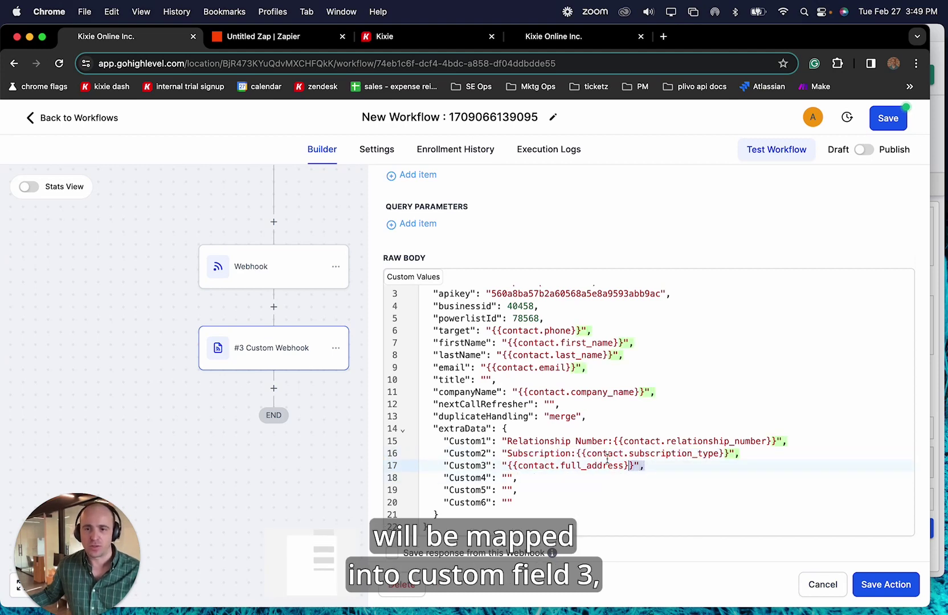
left_click_drag(644, 466, 556, 441)
left_click(885, 586)
key("ctrl+Tab")
left_click(104, 39)
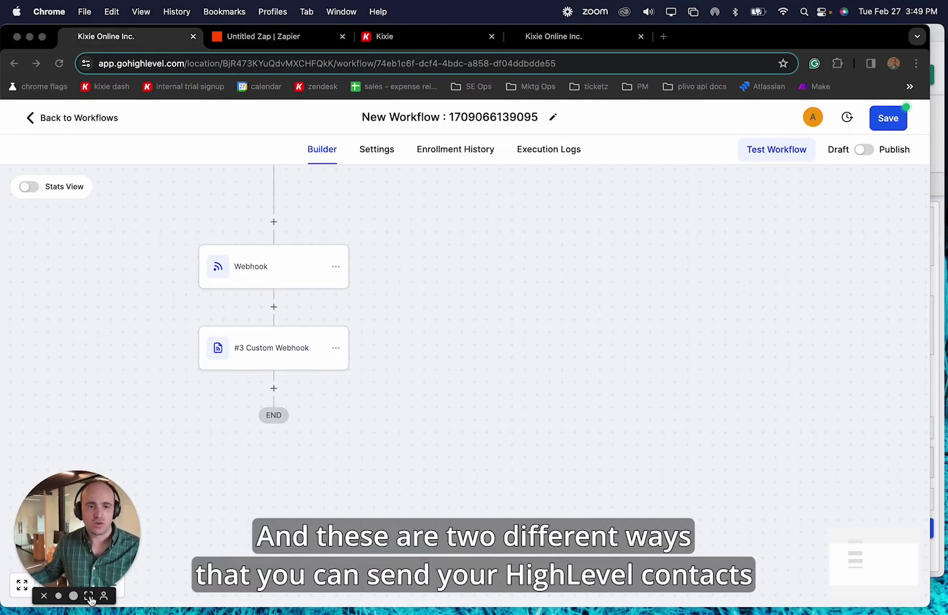